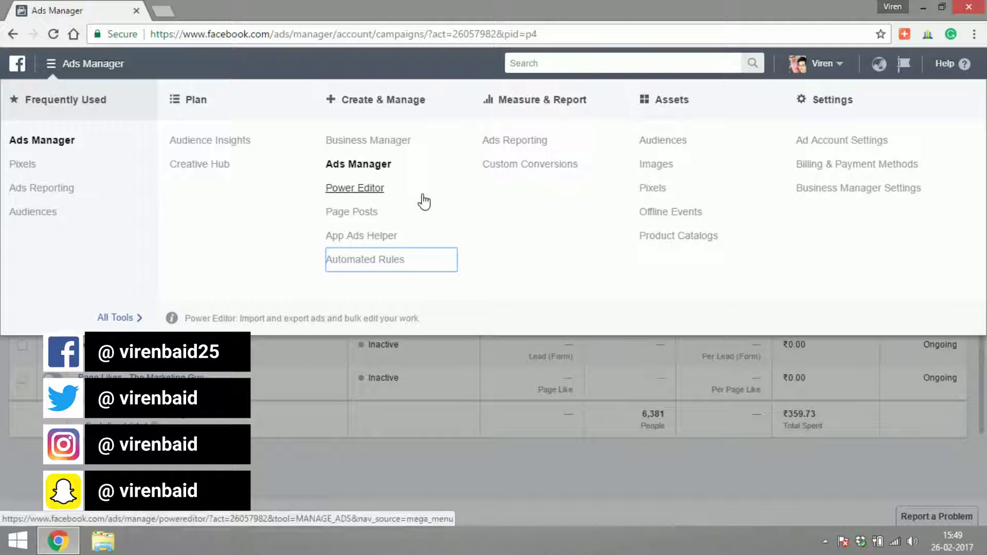
Open Ads Reporting in a new tab, showing the New Report for the Traffic campaign.
left_click(509, 140, "ctrl")
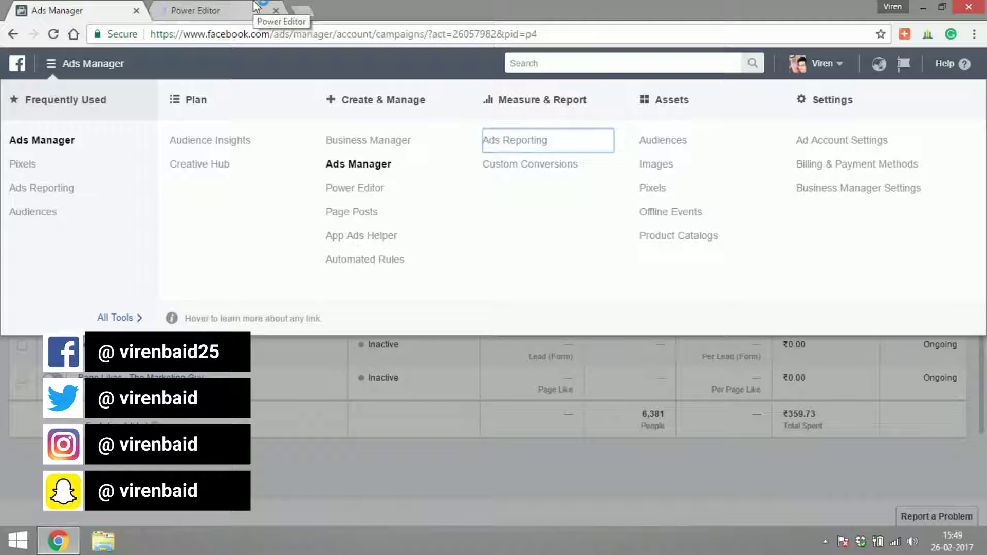
left_click(225, 8)
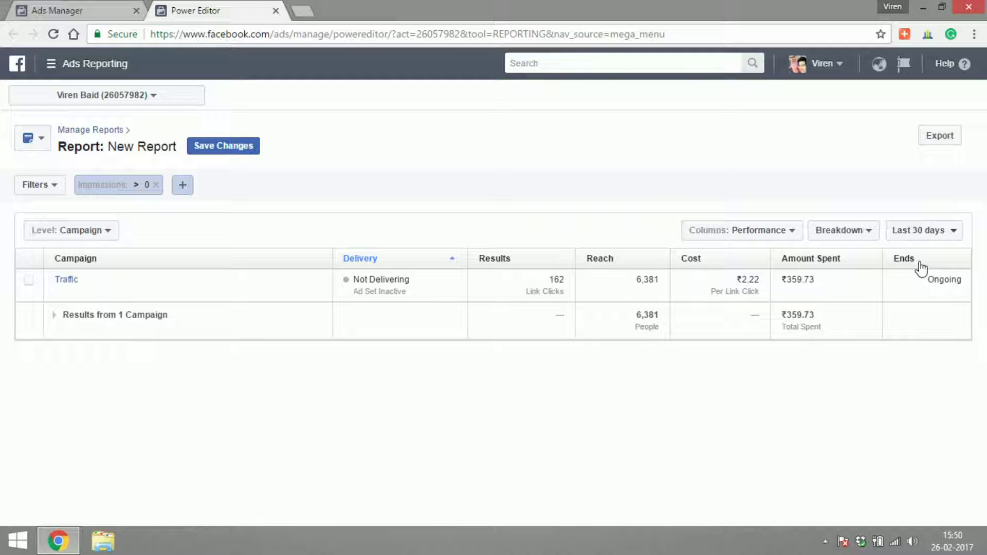
Switch the report level from Campaign to Ad Set and bring up Customize Columns.
left_click(106, 232)
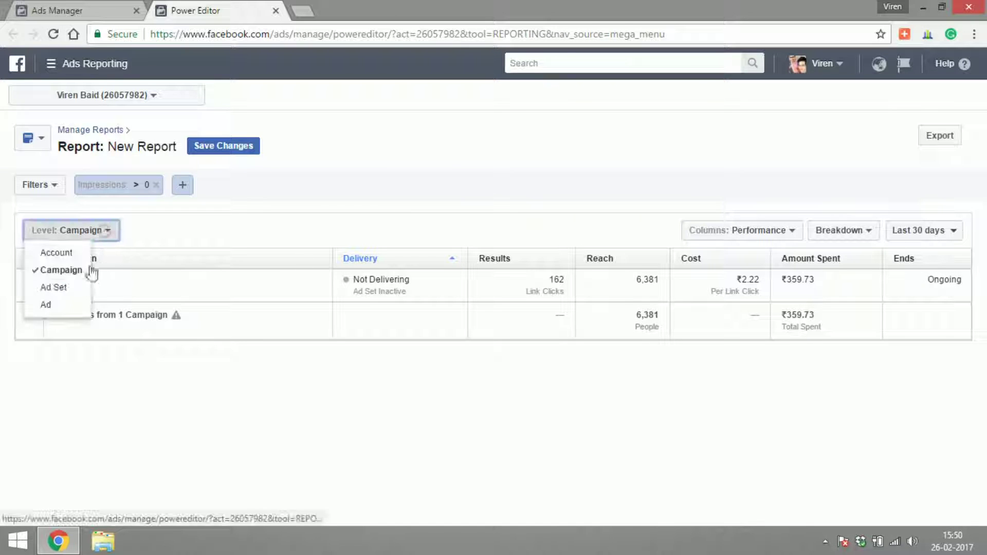
left_click(70, 286)
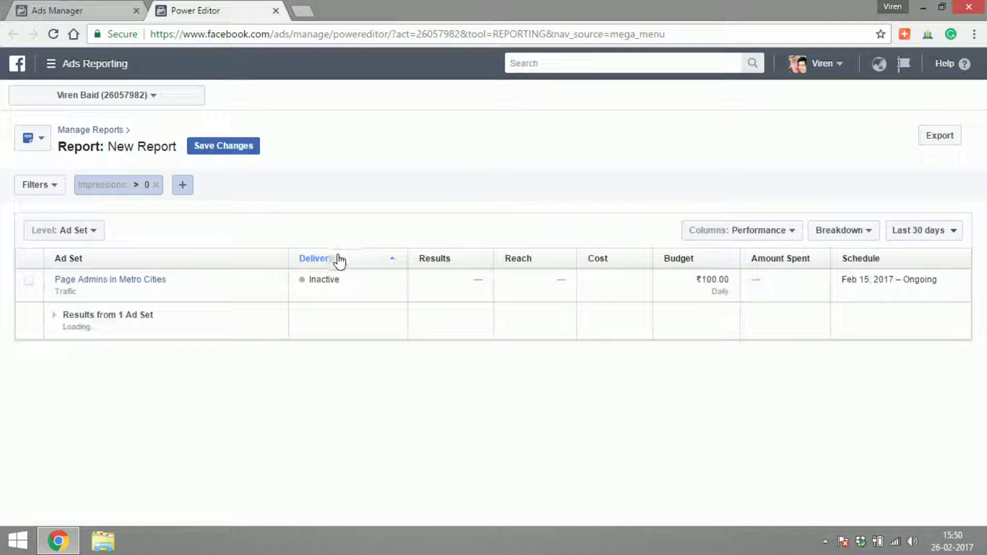
left_click(755, 234)
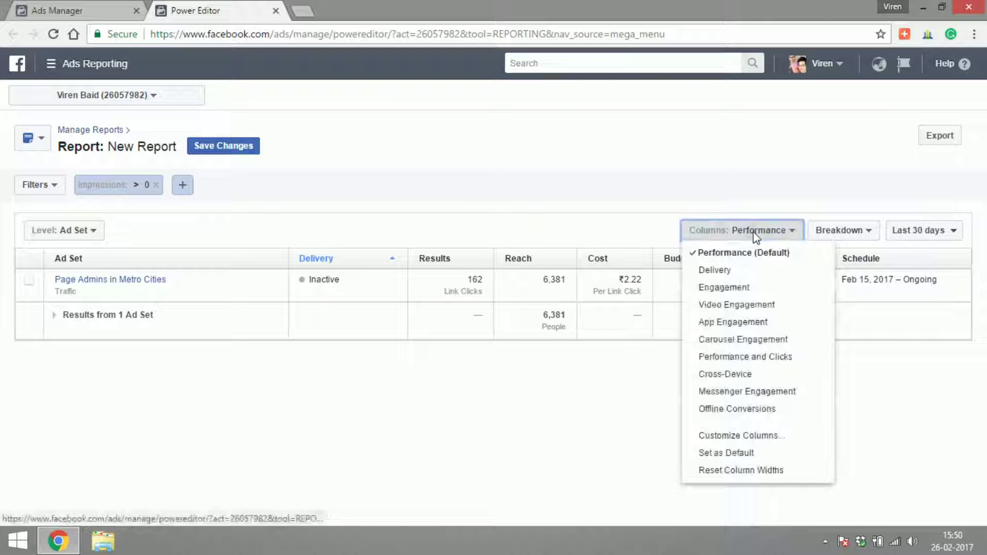
left_click(740, 436)
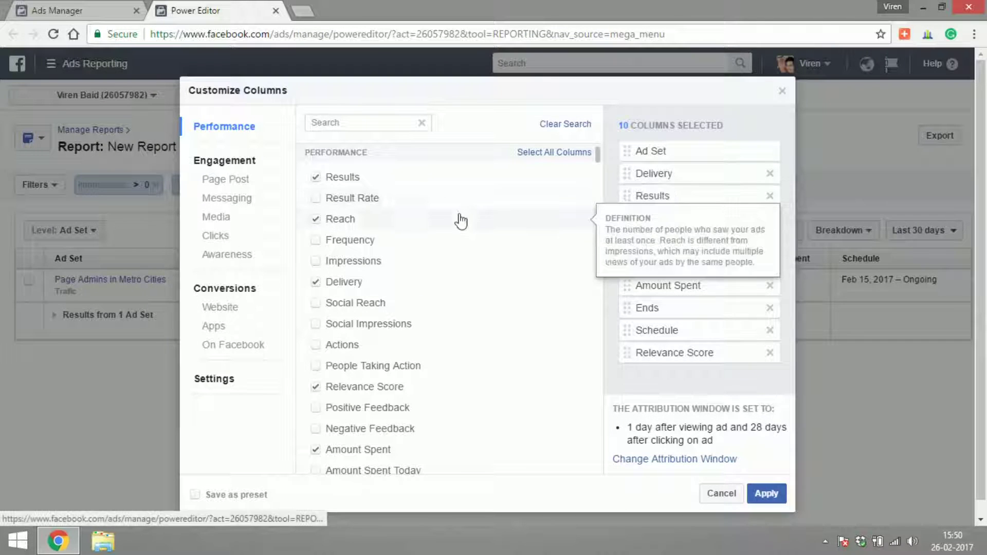
Look through the Customize Columns list and cancel without changes.
scroll(601, 199, "down", 5)
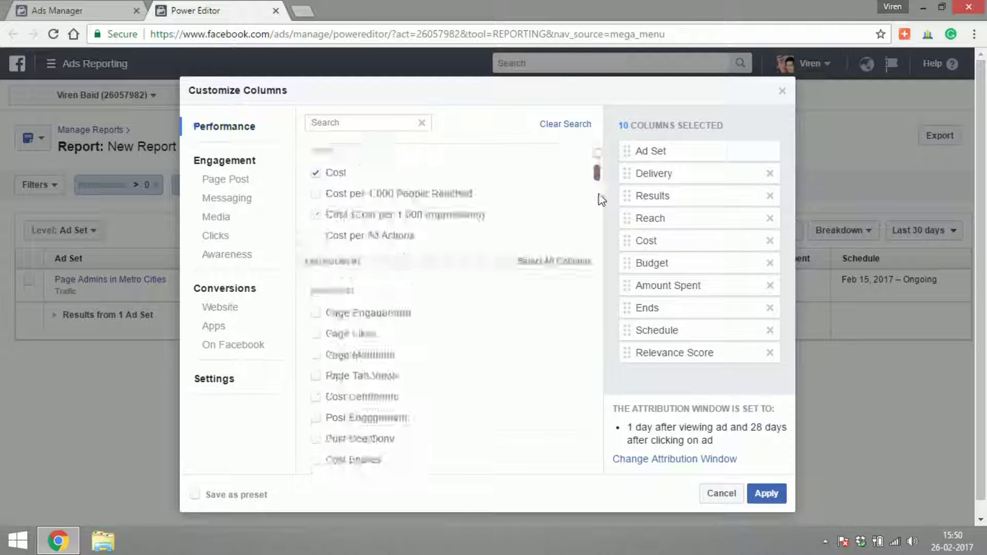
scroll(601, 199, "down", 10)
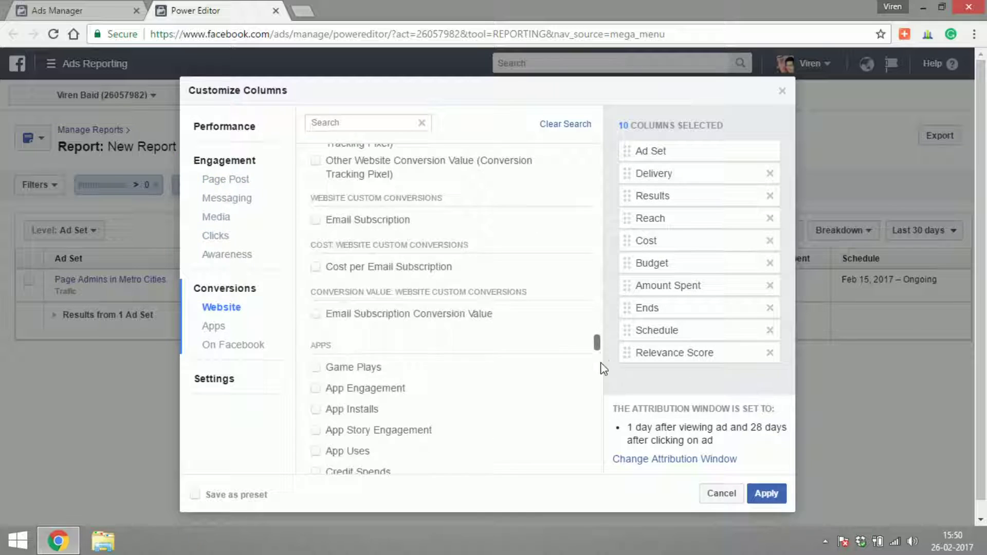
scroll(599, 377, "down", 15)
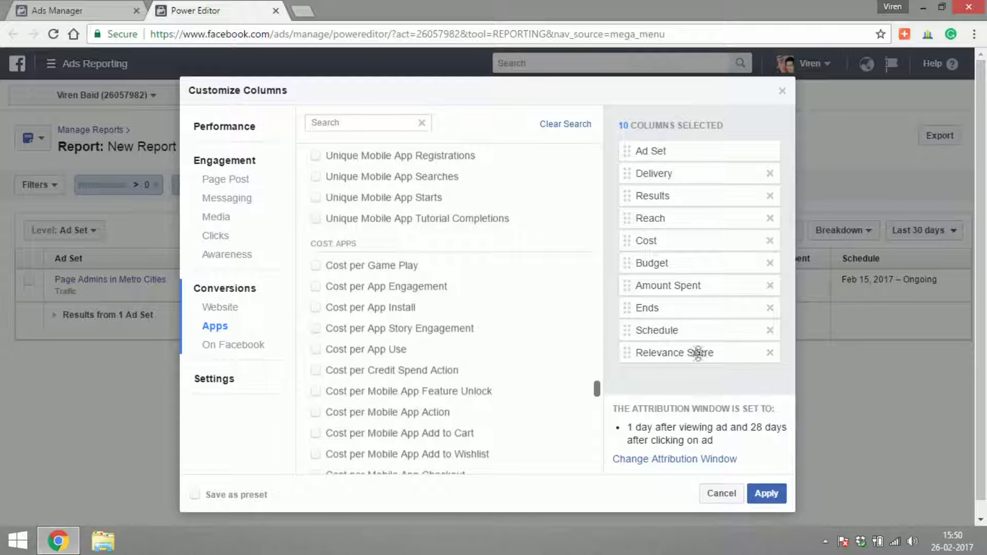
left_click(723, 493)
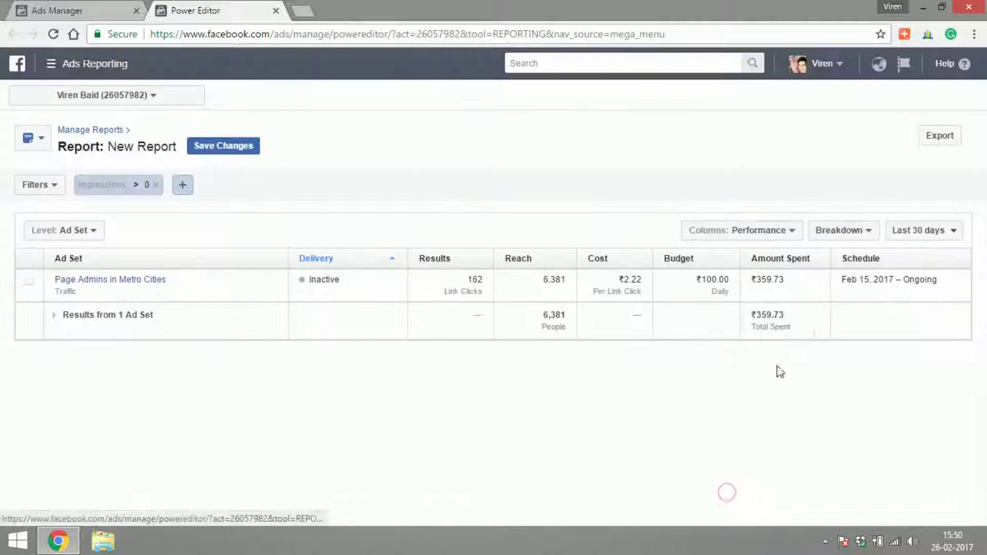
Check the date range and Breakdown options, then close the reporting tab.
left_click(906, 230)
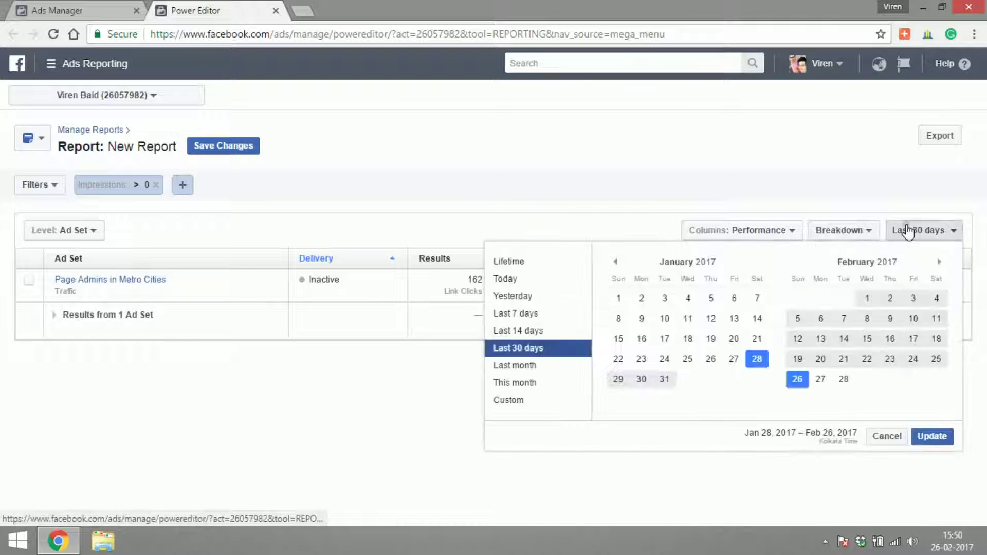
left_click(906, 230)
left_click(864, 232)
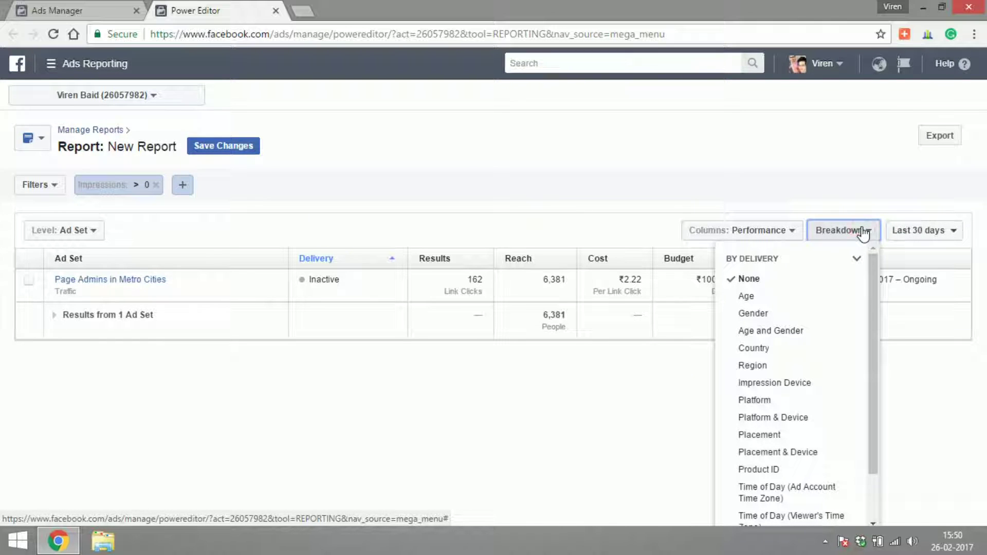
left_click(863, 232)
left_click(862, 167)
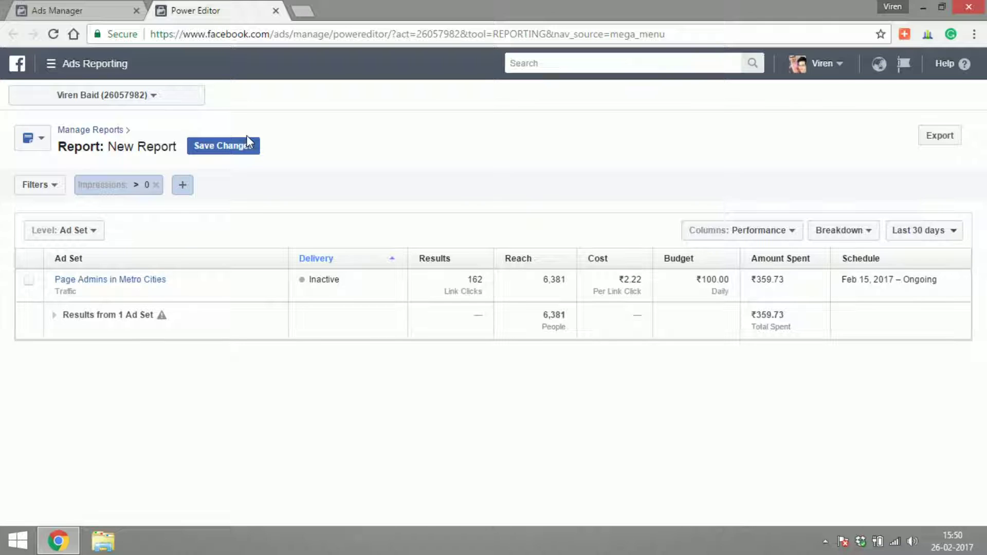
left_click(276, 11)
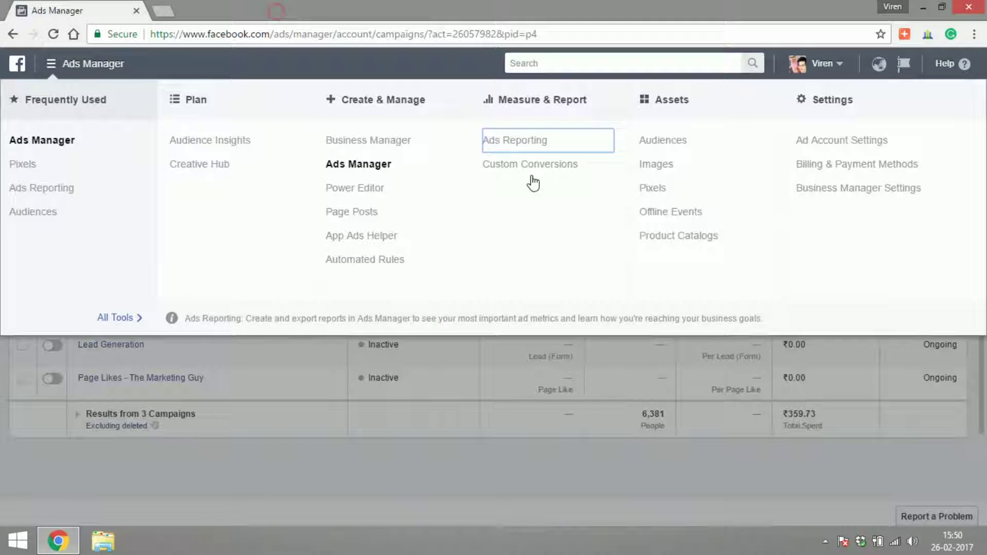
middle_click(529, 173)
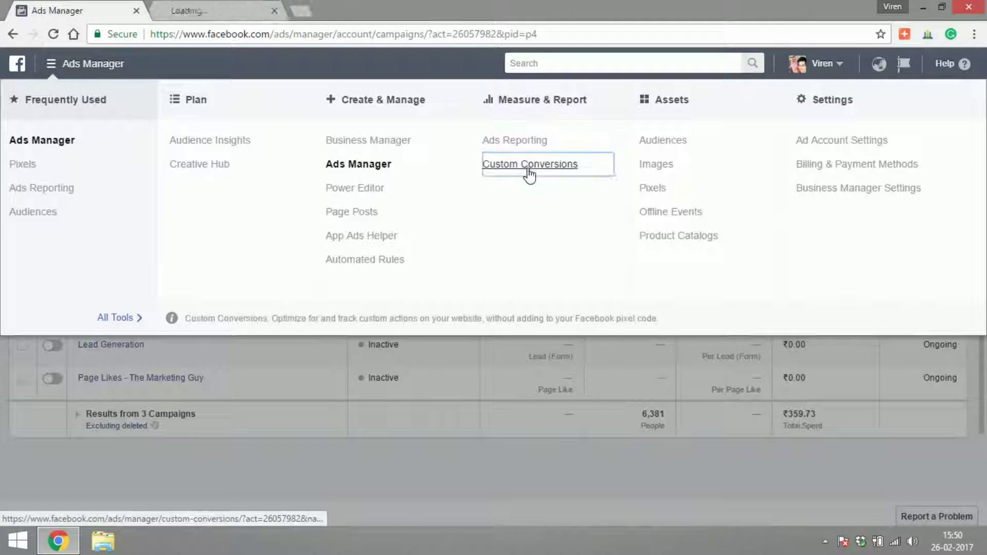
left_click(198, 7)
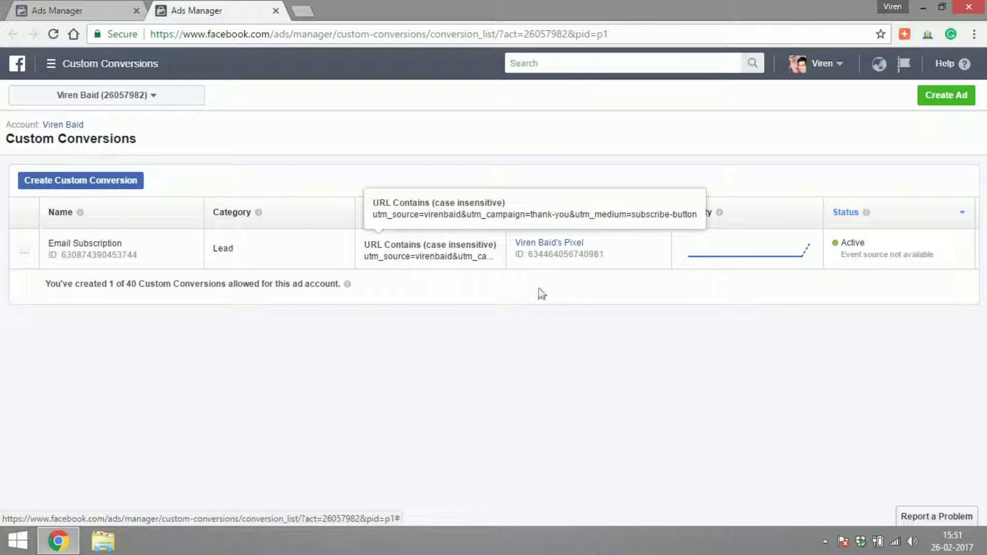
left_click(426, 252)
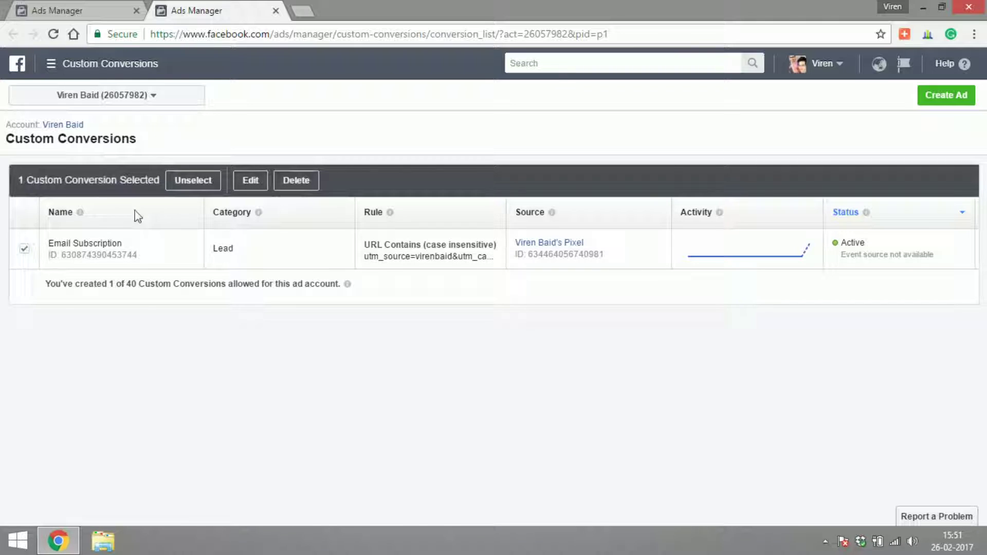
left_click(25, 250)
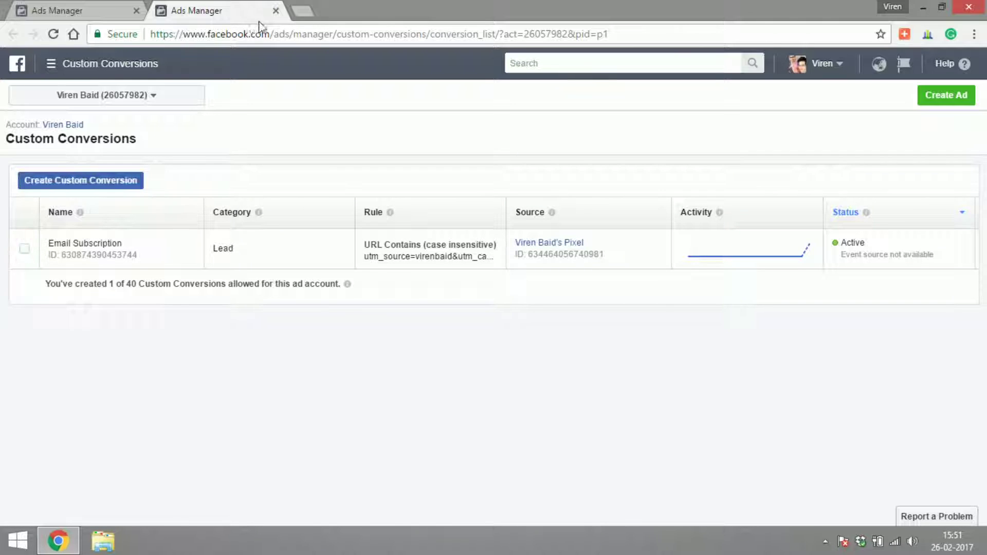
left_click(276, 10)
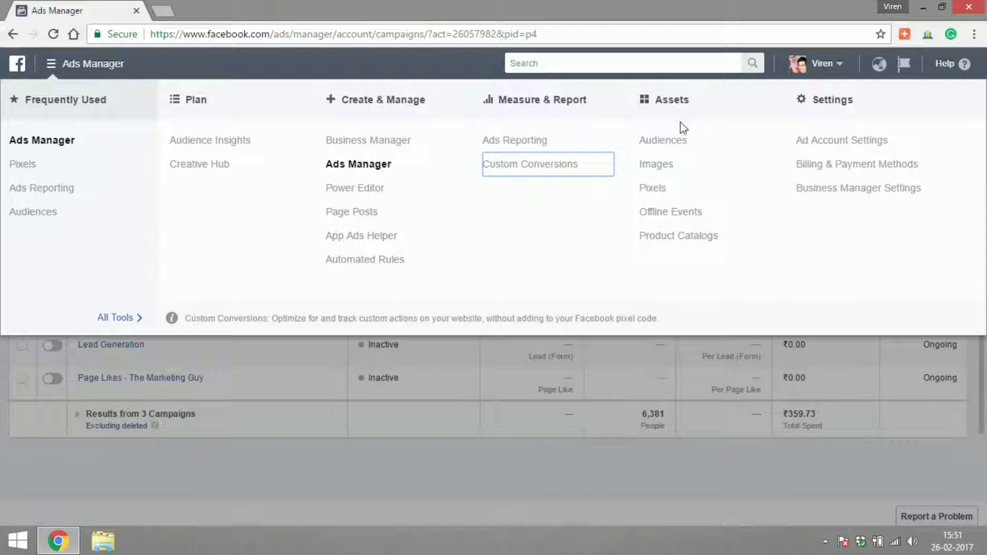
Open Audiences in a new tab and preview the Create Audience options.
middle_click(666, 142)
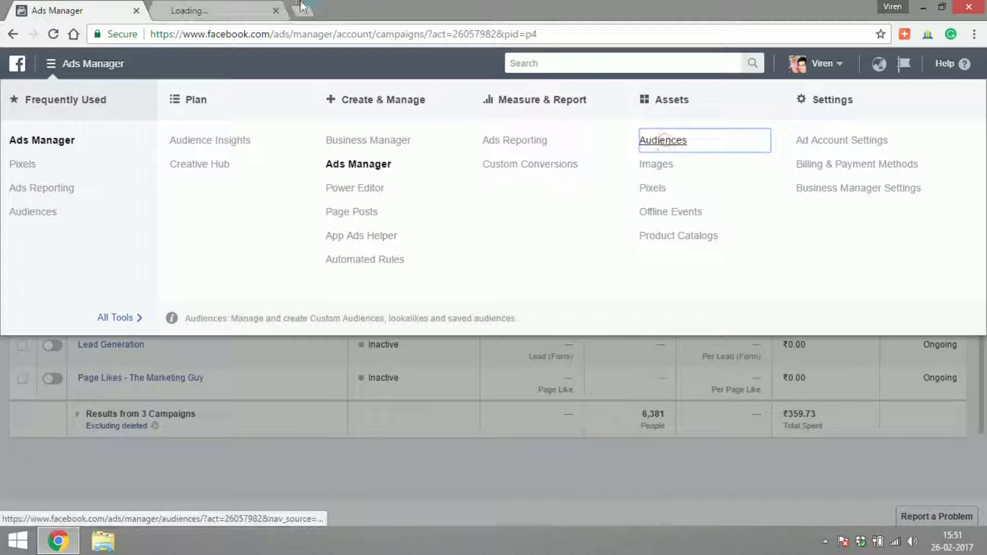
left_click(216, 7)
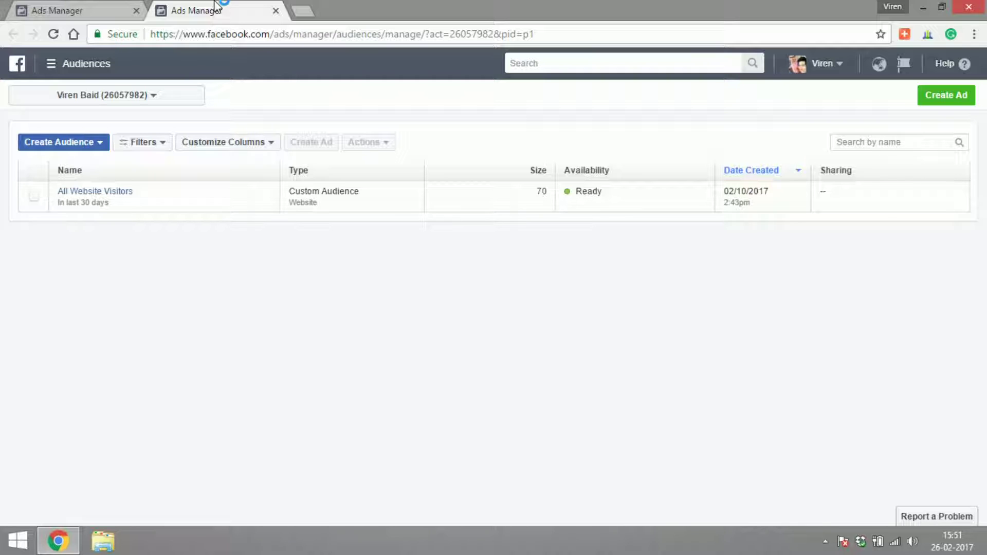
left_click(76, 143)
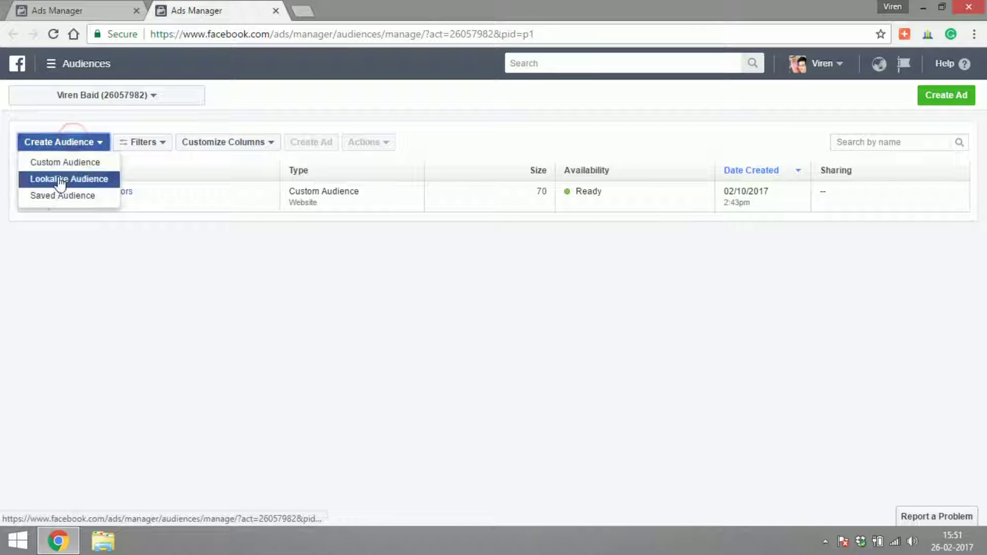
left_click(72, 286)
left_click(62, 143)
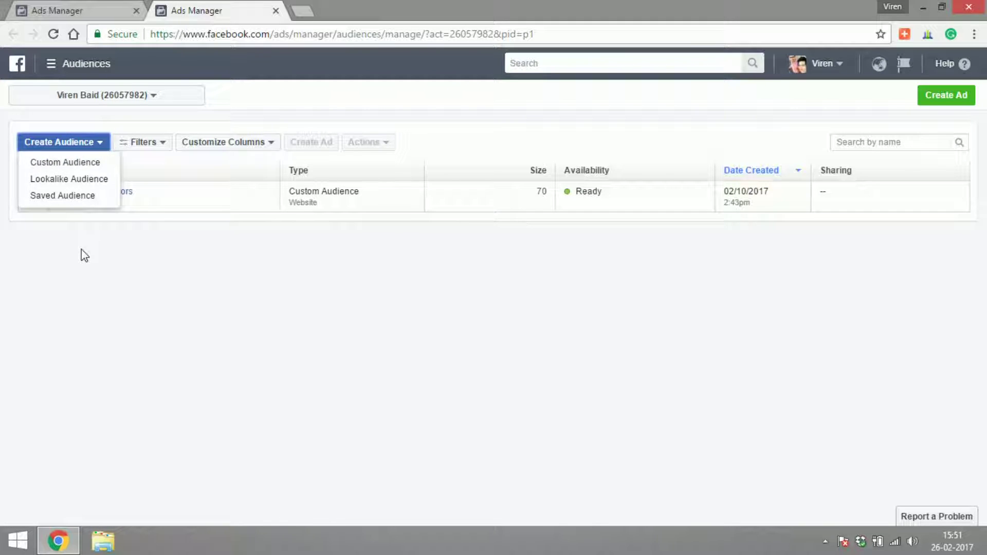
left_click(82, 227)
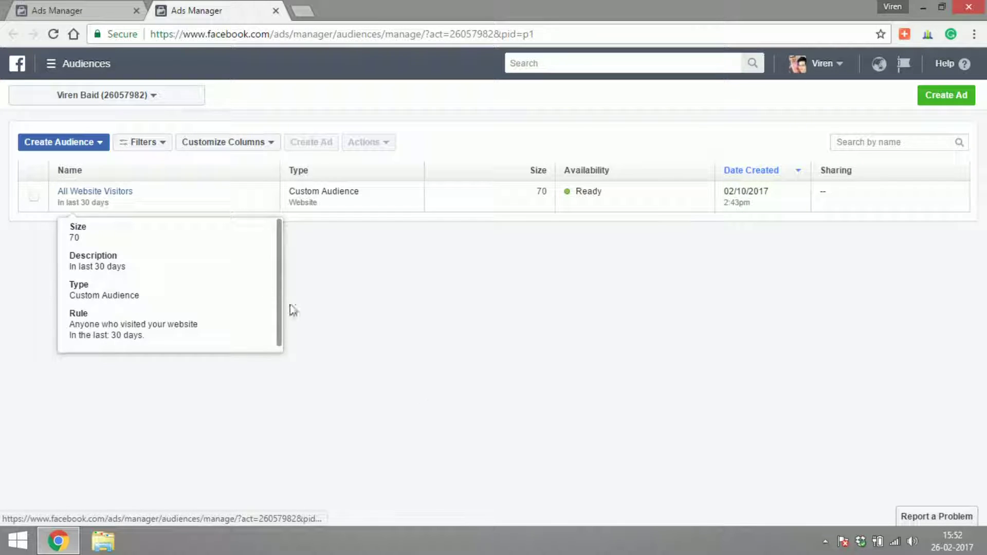
Dismiss the audience details card, recheck Create Audience, and close the Audiences tab.
left_click(430, 404)
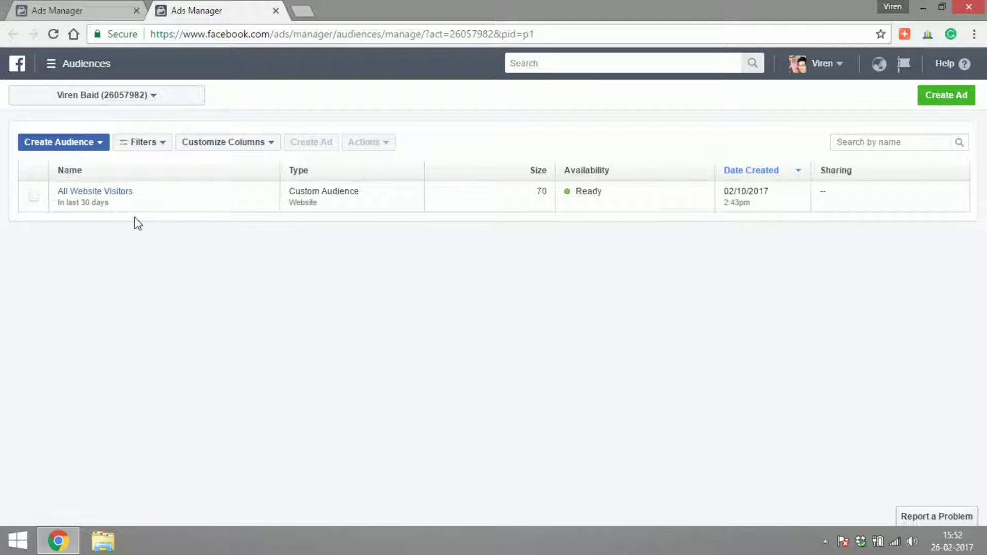
left_click(547, 191)
left_click(527, 254)
left_click(50, 144)
left_click(89, 284)
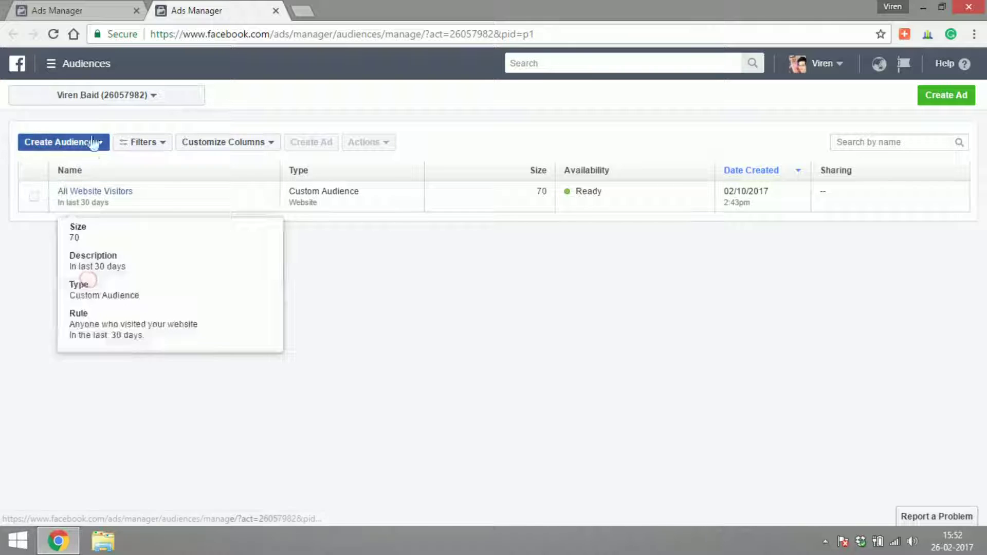
left_click(91, 66)
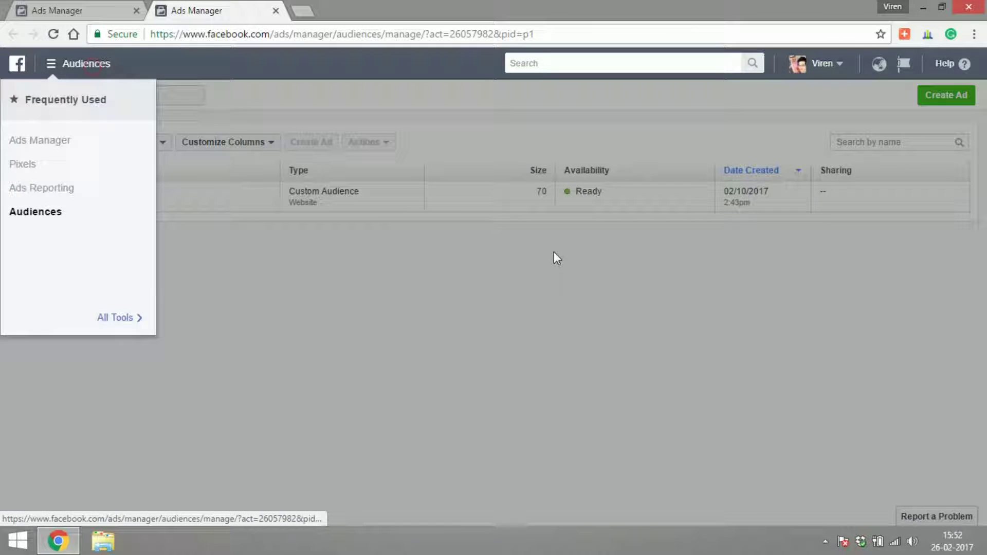
left_click(276, 11)
View the Images library in its own tab, close it, and queue Pixels in a background tab.
middle_click(660, 168)
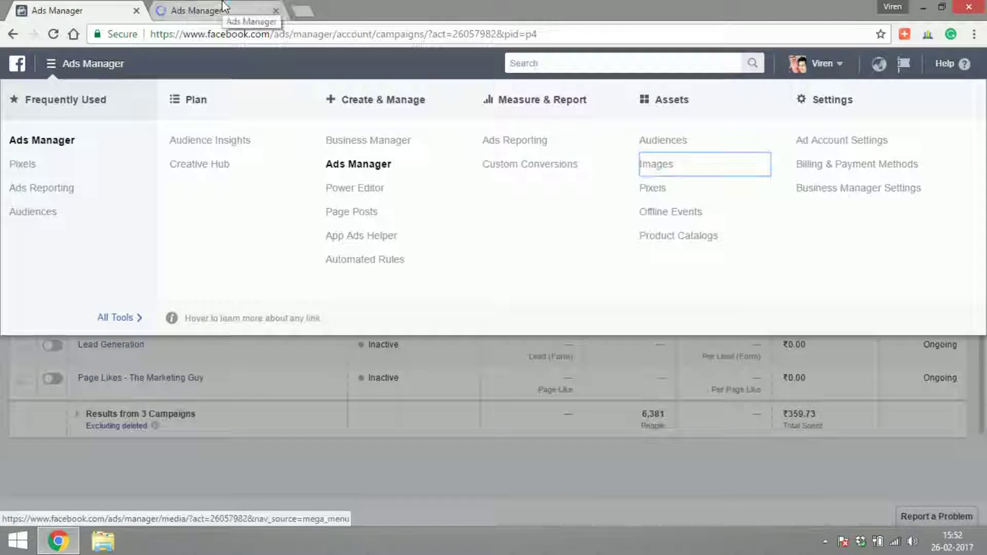
left_click(223, 6)
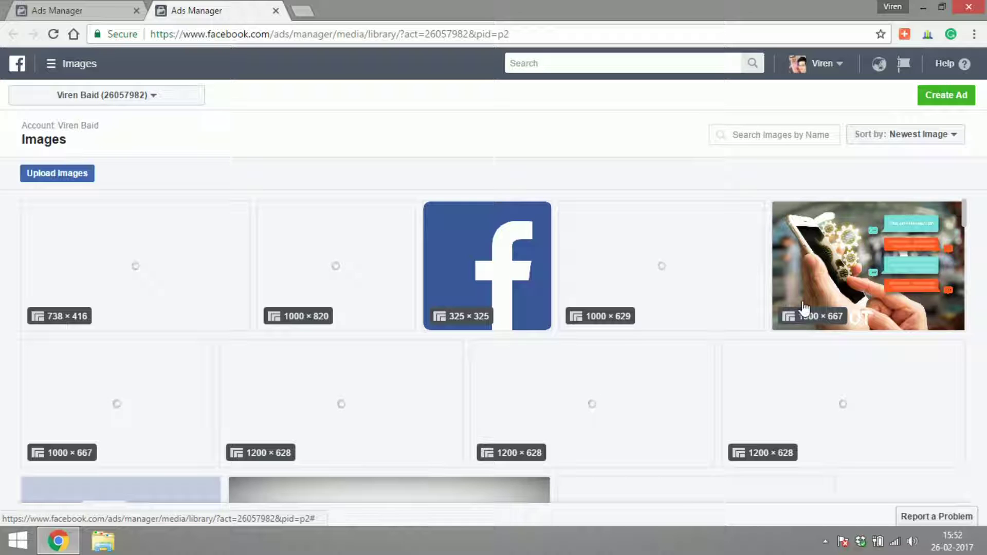
left_click(275, 10)
middle_click(676, 190)
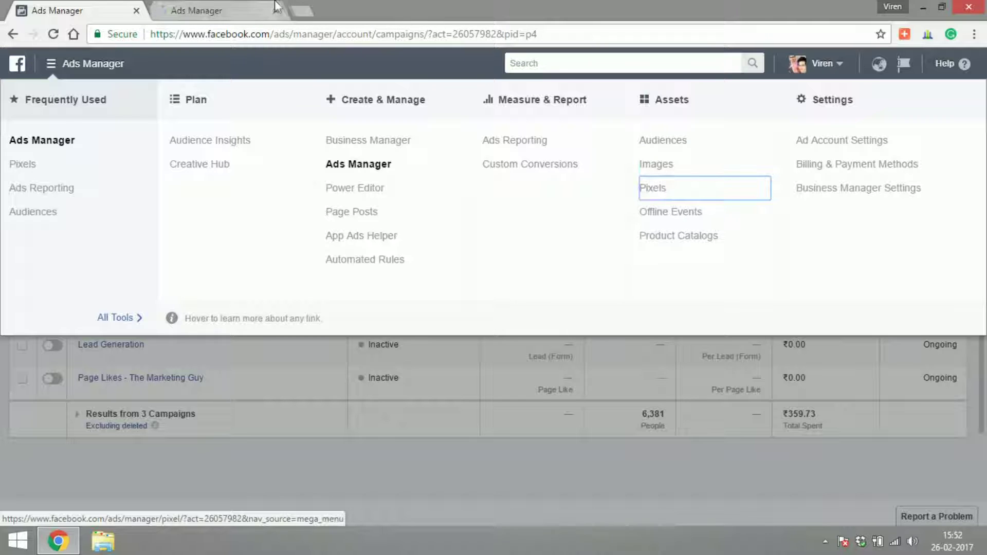
Review the 117 pixel fires and active PageView event, then close the Pixels tab.
left_click(229, 6)
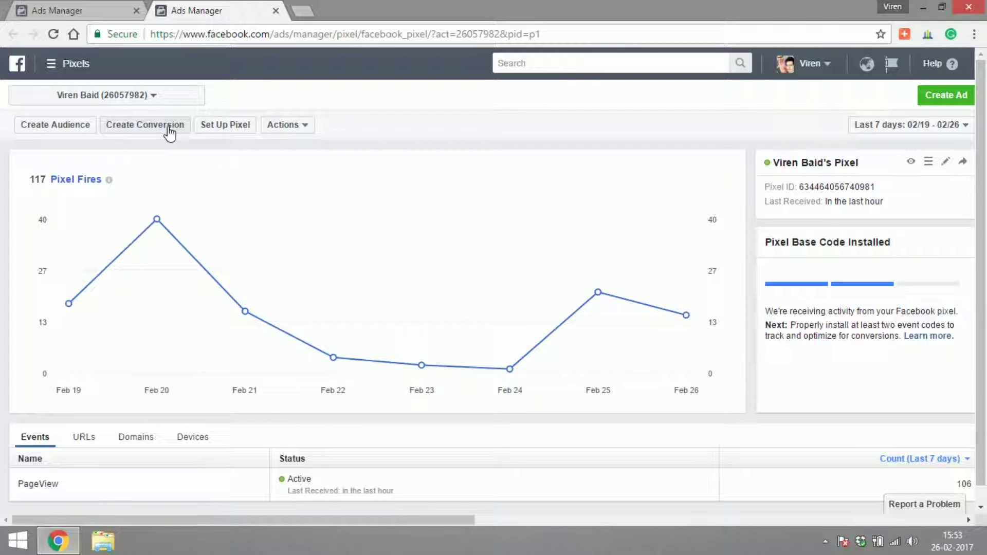
mouse_move(269, 285)
scroll(268, 285, "down", 1)
scroll(269, 284, "up", 1)
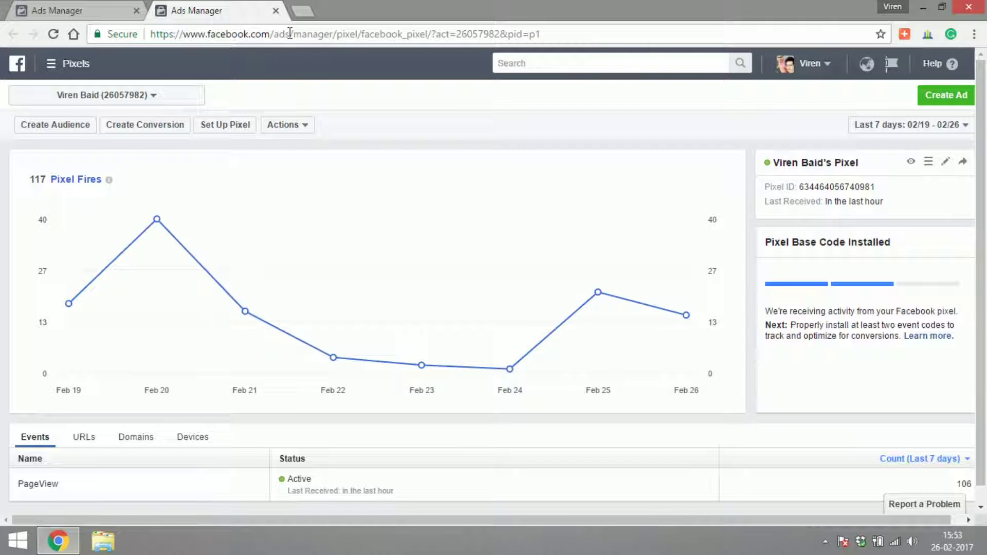
left_click(276, 10)
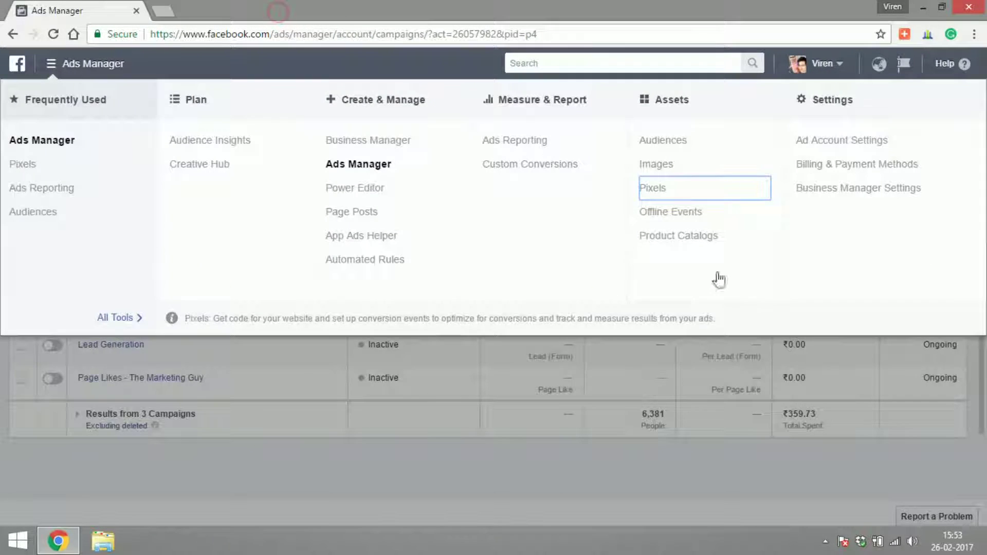
left_click(677, 218)
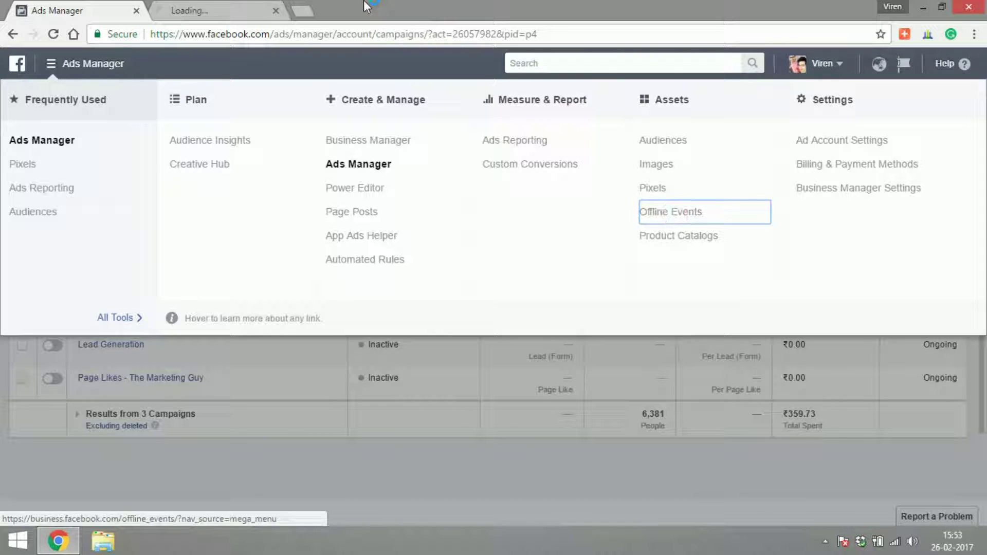
left_click(191, 6)
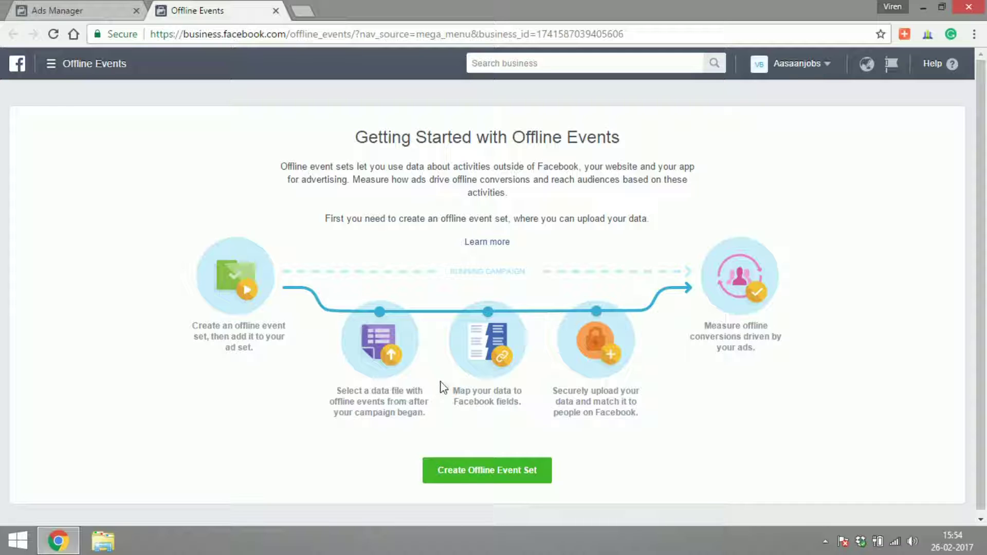
left_click_drag(556, 391, 638, 402)
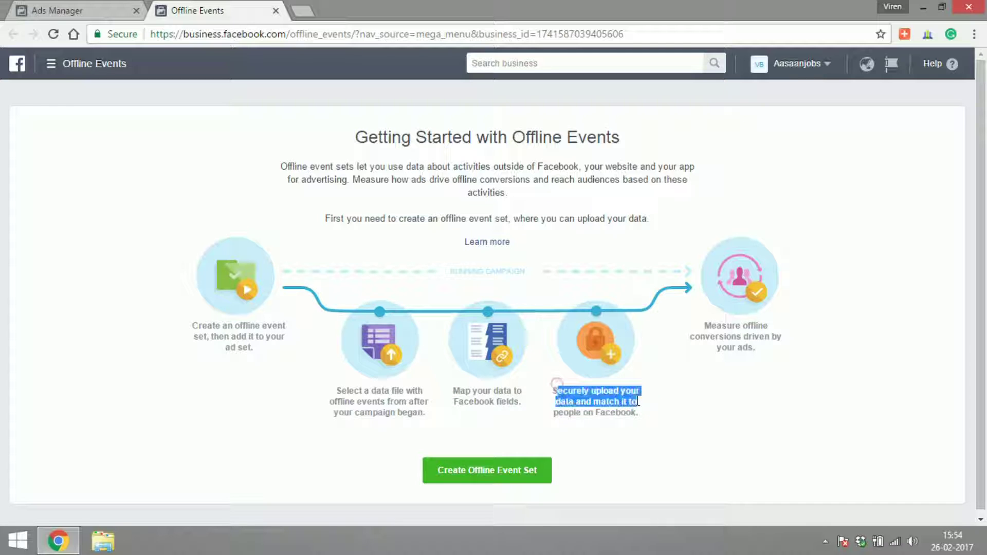
left_click(591, 414)
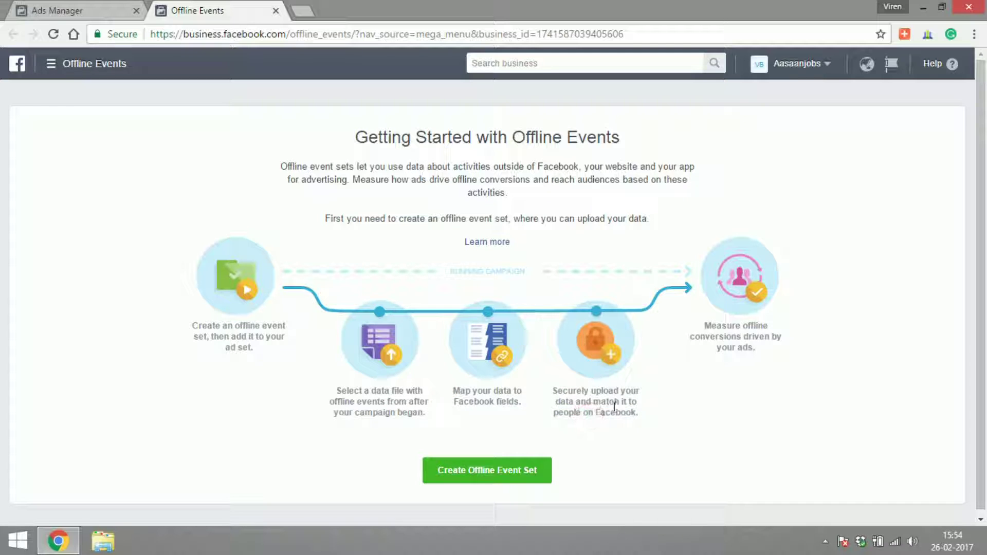
left_click_drag(593, 401, 626, 413)
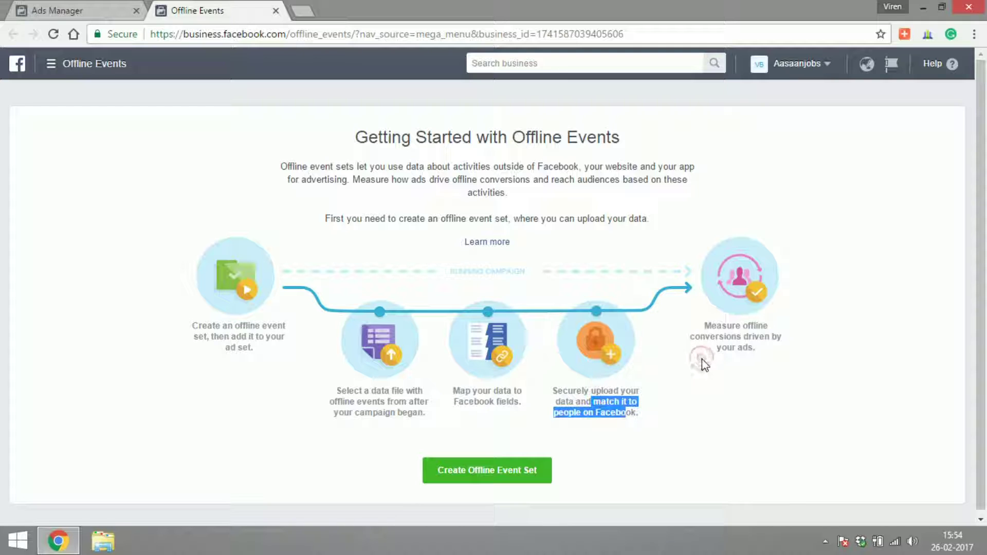
left_click(671, 384)
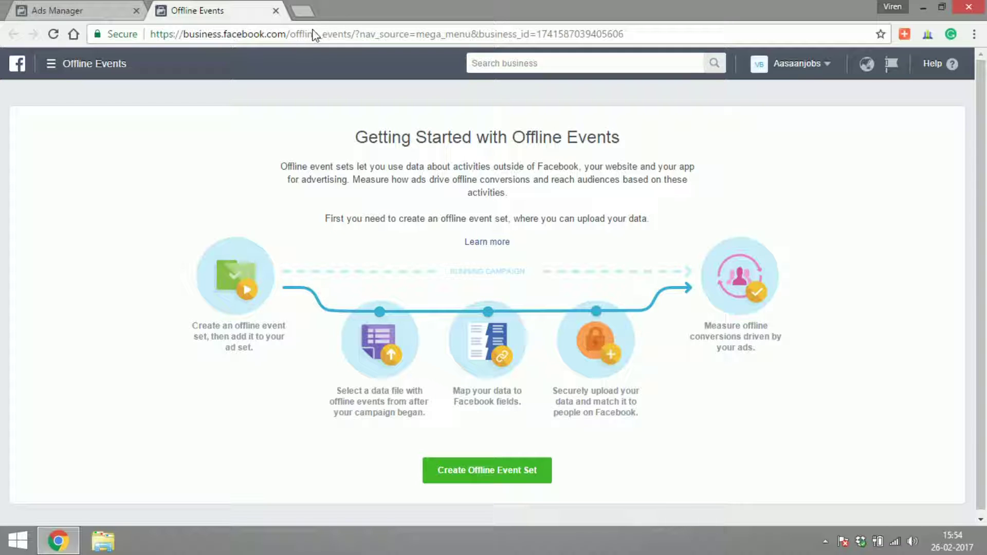
left_click(276, 11)
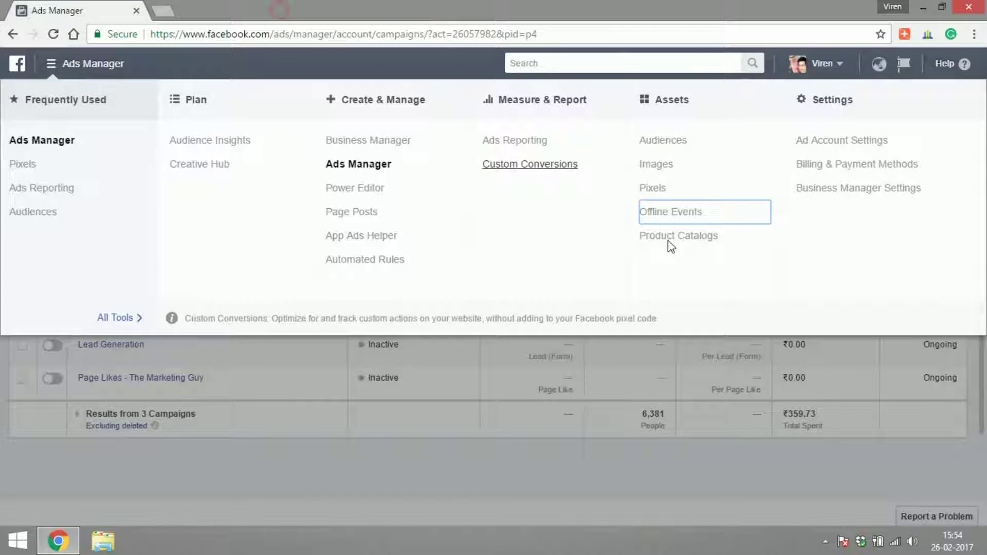
left_click(668, 242, "ctrl")
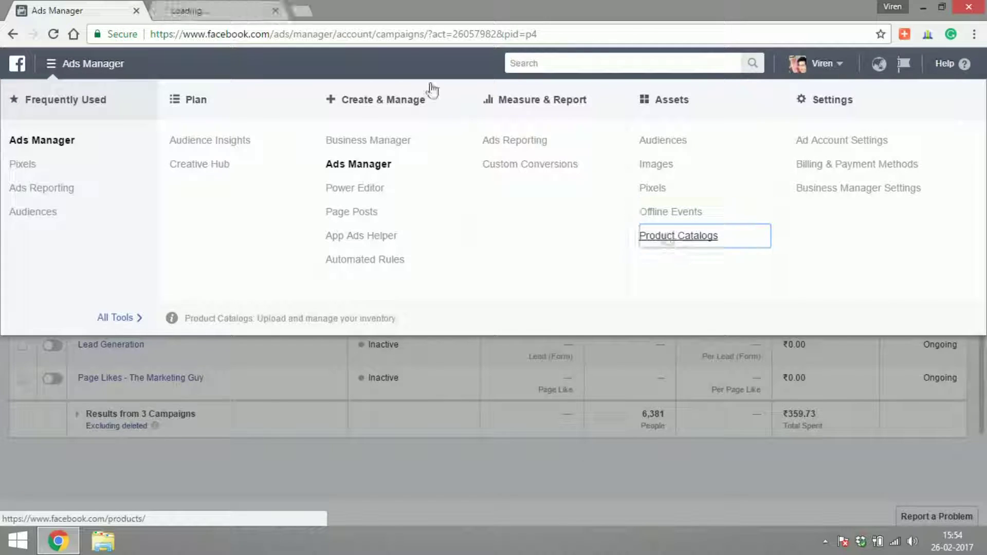
left_click(226, 11)
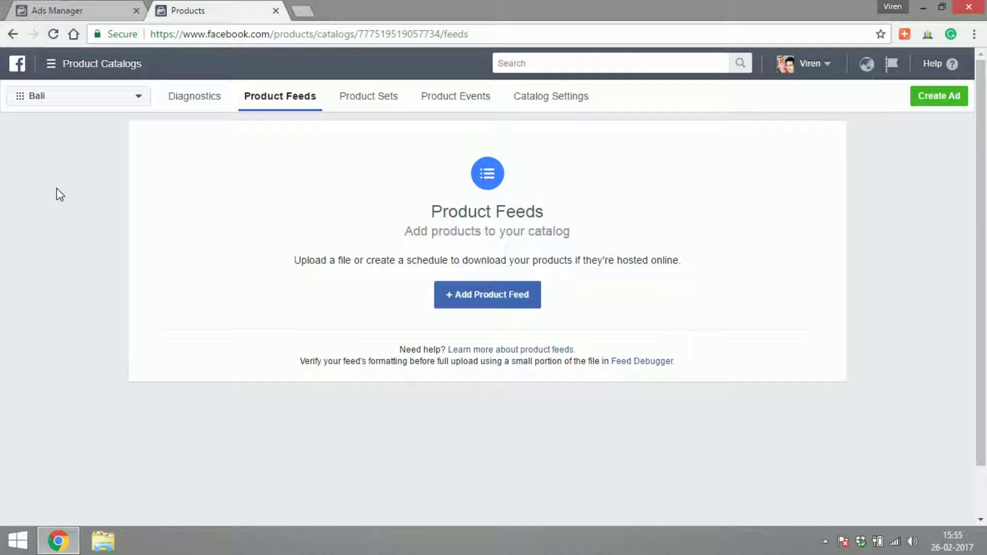
left_click(85, 77)
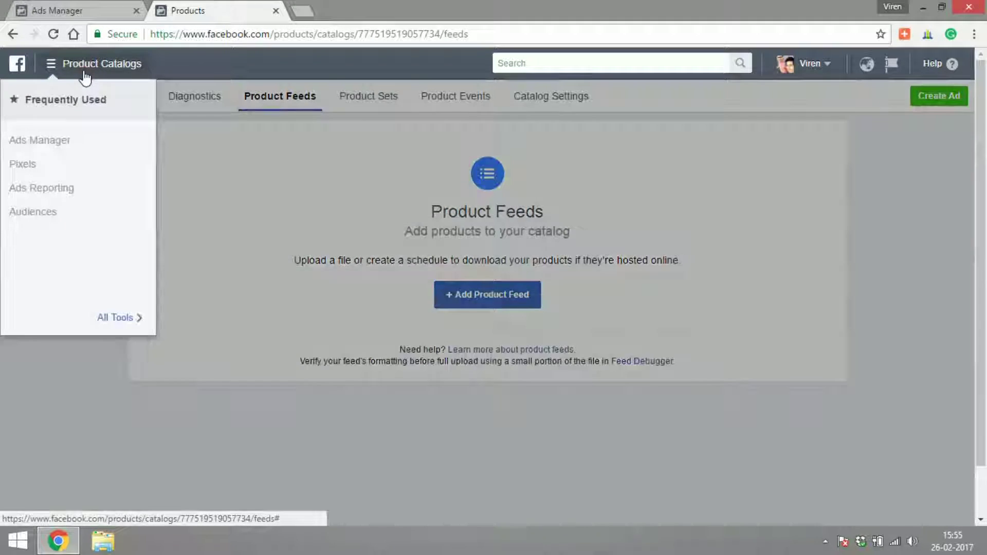
key("ctrl+shift+Tab")
Close Product Catalogs and open Ad Account Settings on its Account Information page.
left_click(276, 11)
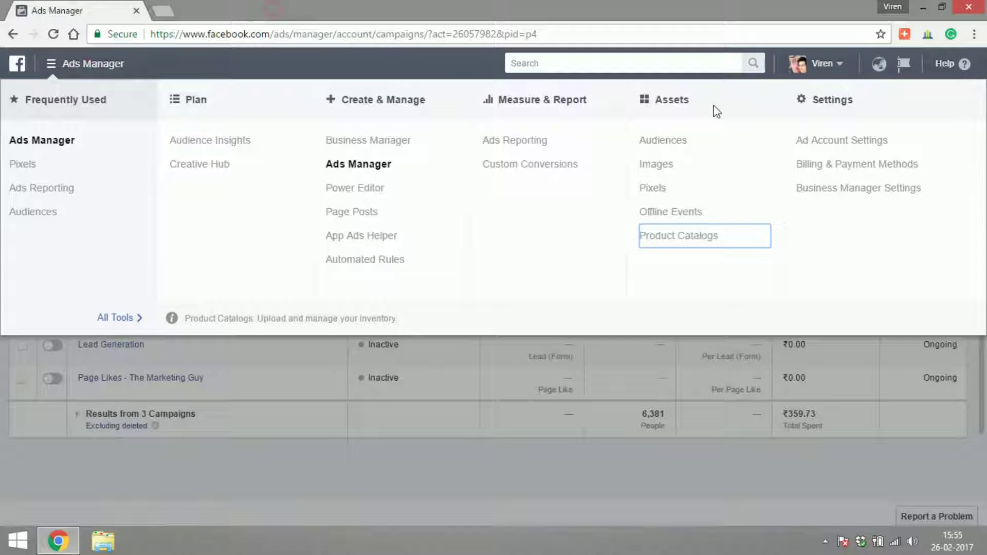
middle_click(825, 139)
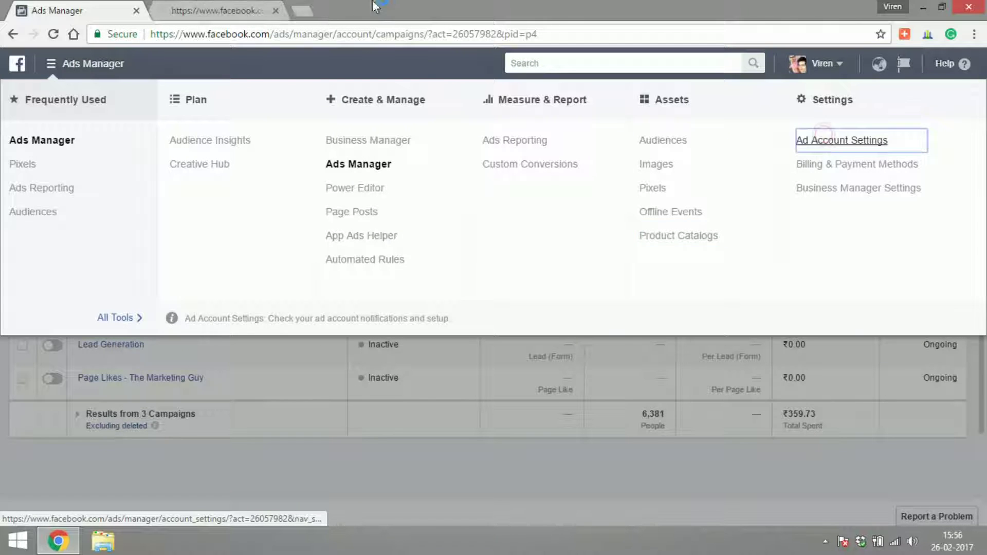
left_click(196, 8)
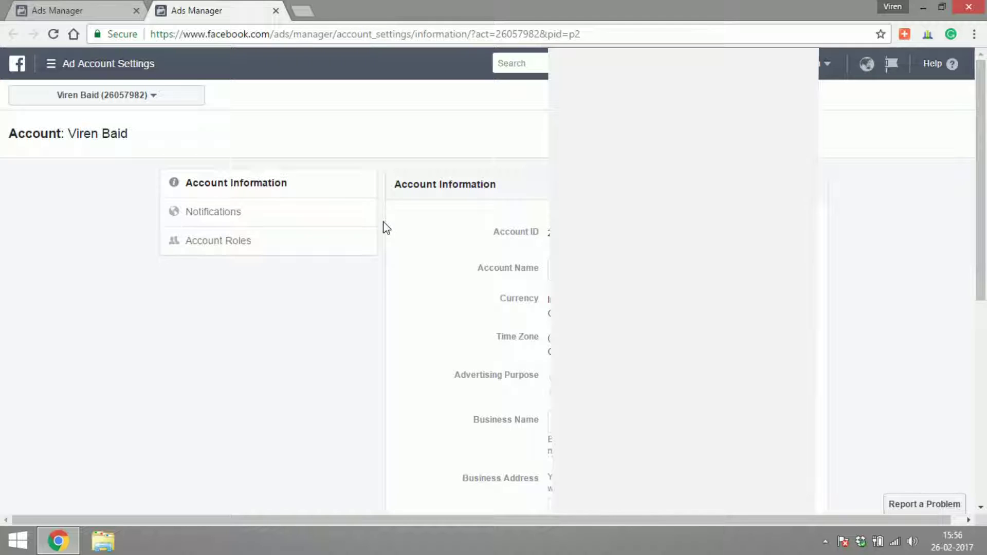
left_click_drag(985, 174, 986, 368)
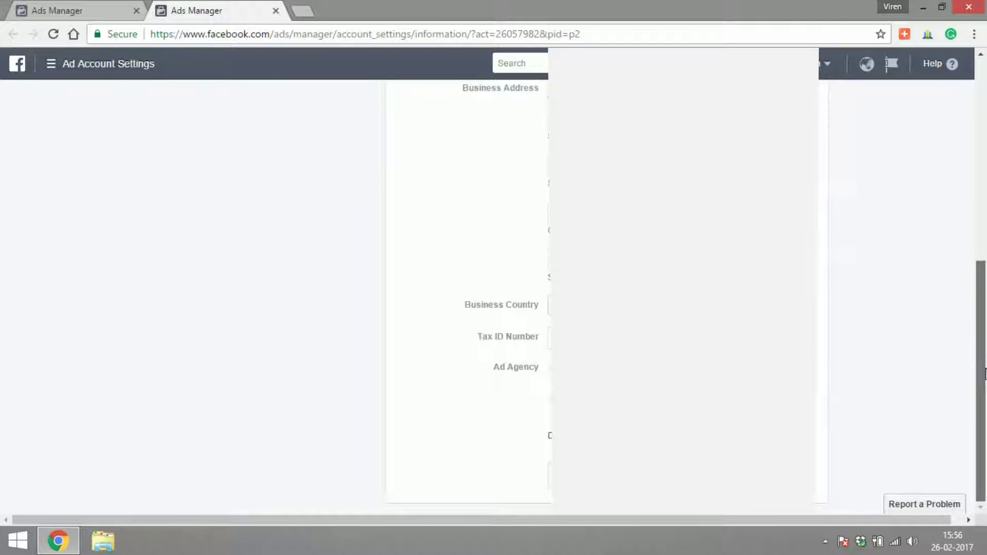
View the Notifications settings, then Account Roles showing the single ad account admin.
left_click(267, 212)
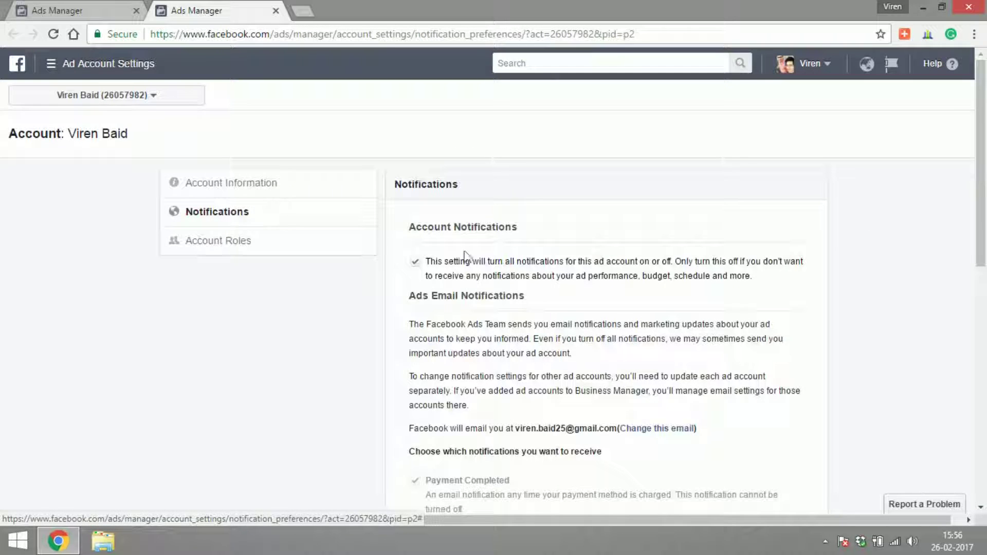
mouse_move(985, 200)
left_mouse_down()
mouse_move(985, 427)
mouse_move(985, 198)
left_mouse_up()
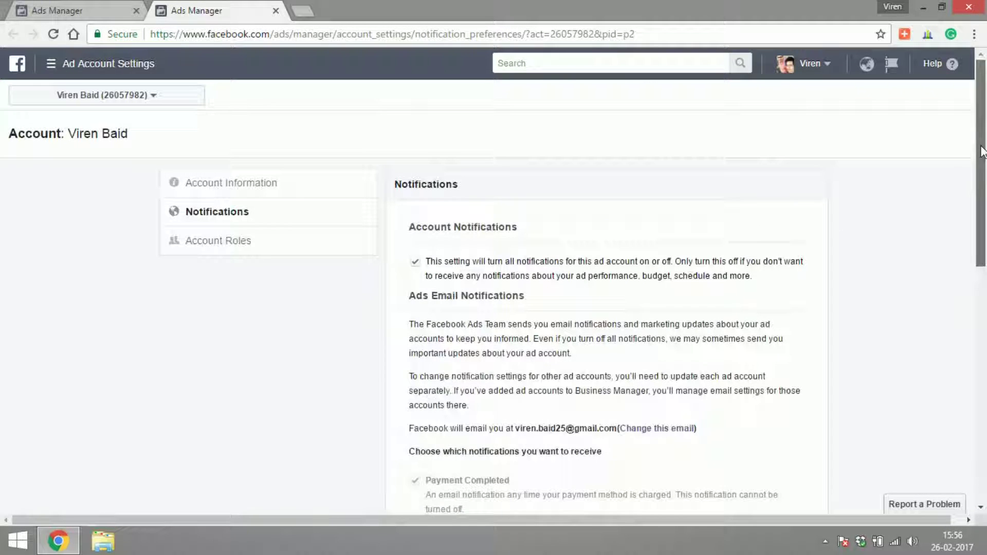
left_click(215, 252)
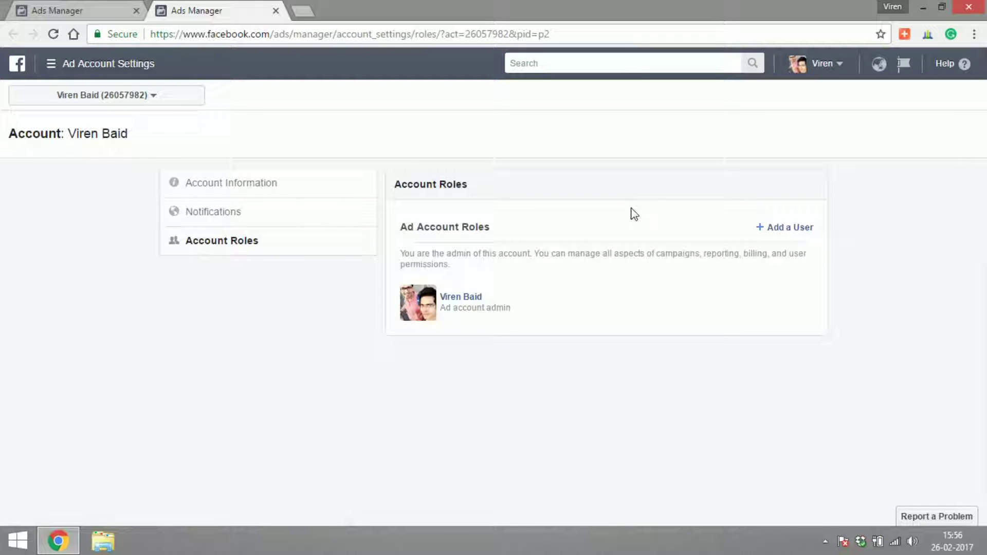
left_click(119, 73)
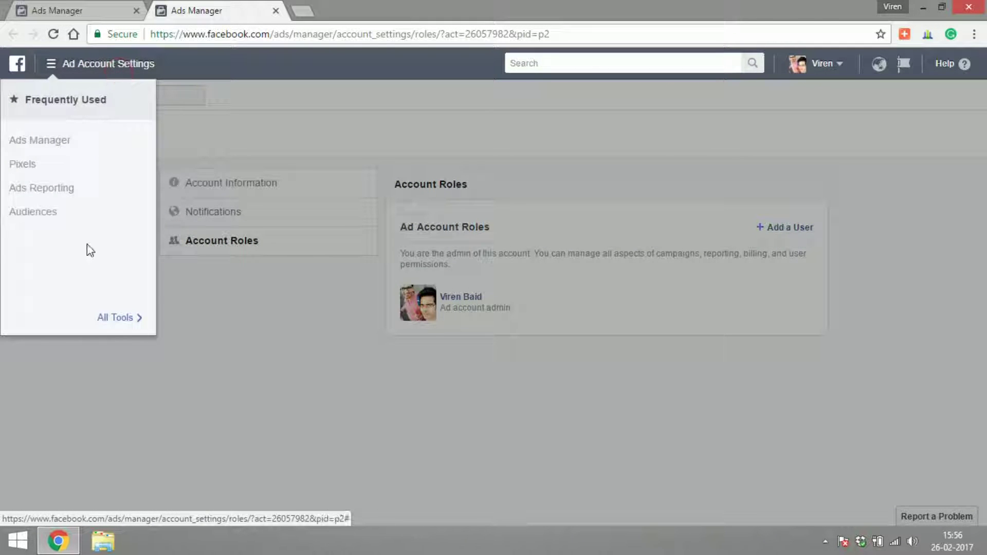
Close account settings and open Billing, showing ₹39.93 balance and a paid ₹432.95 transaction.
left_click(276, 10)
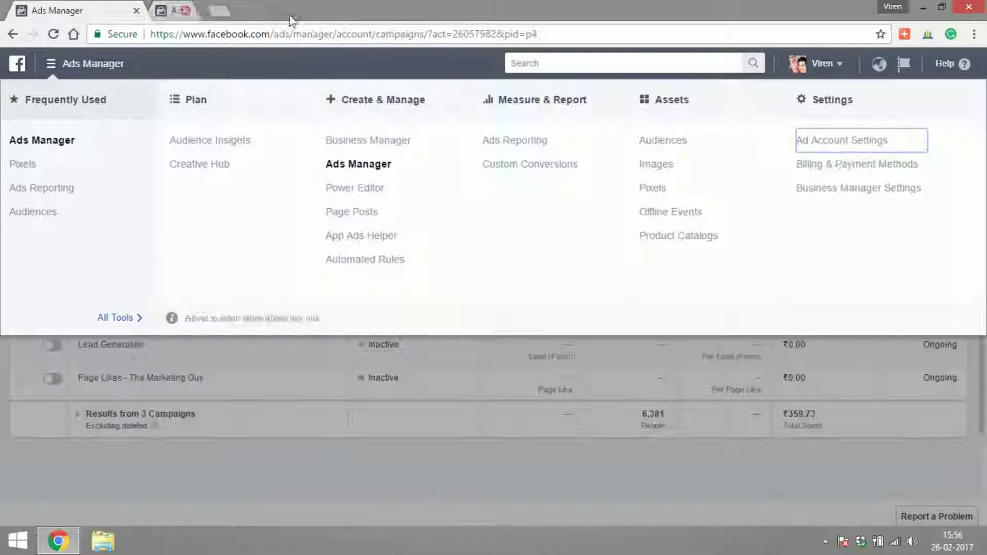
middle_click(897, 180)
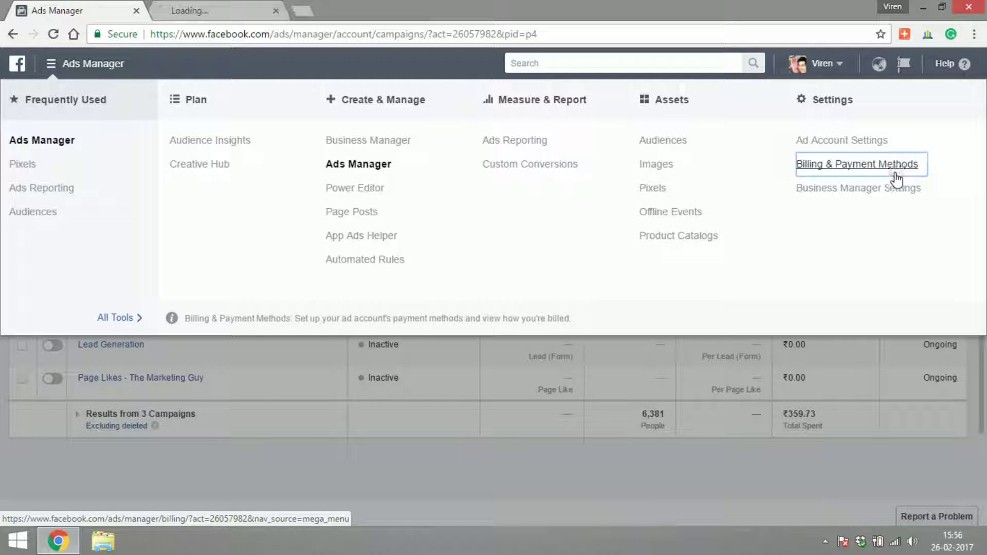
left_click(245, 6)
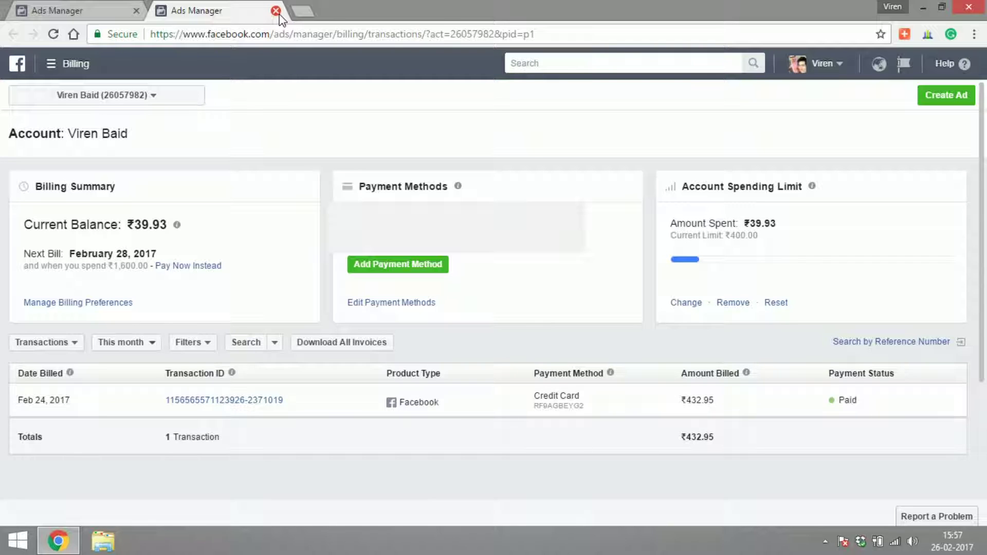
Close the Billing tab and dismiss the menu to reveal three campaigns with ₹359.73 spent.
left_click(276, 11)
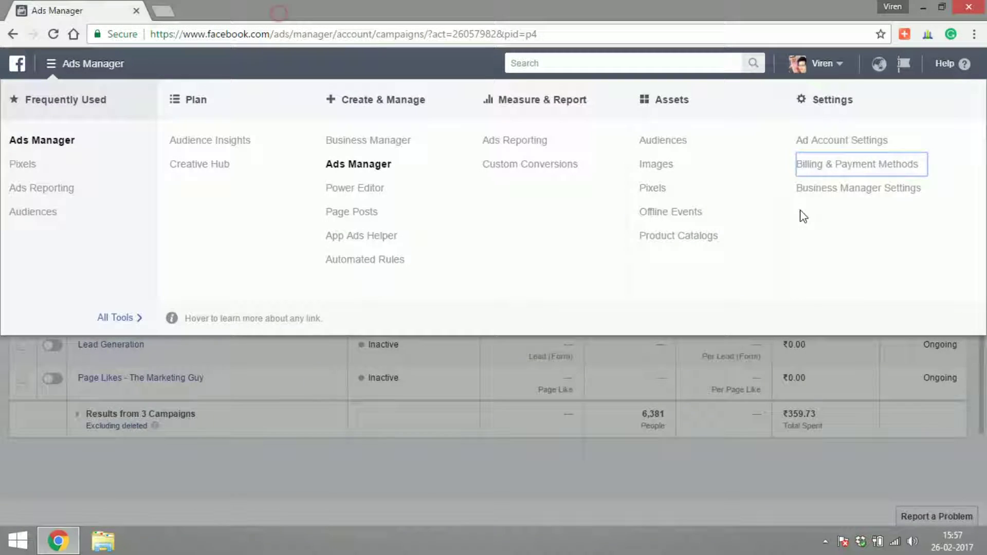
left_click(826, 197)
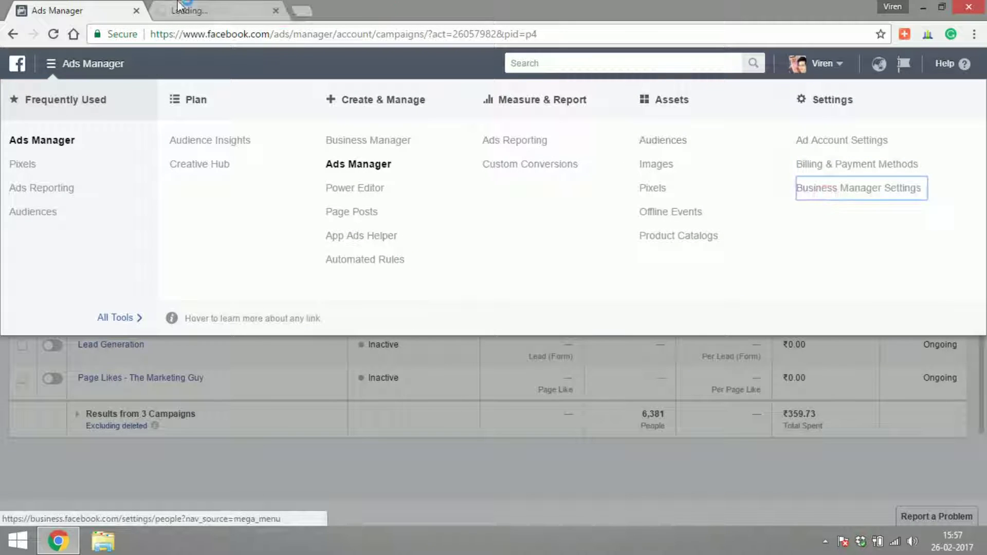
left_click(844, 235)
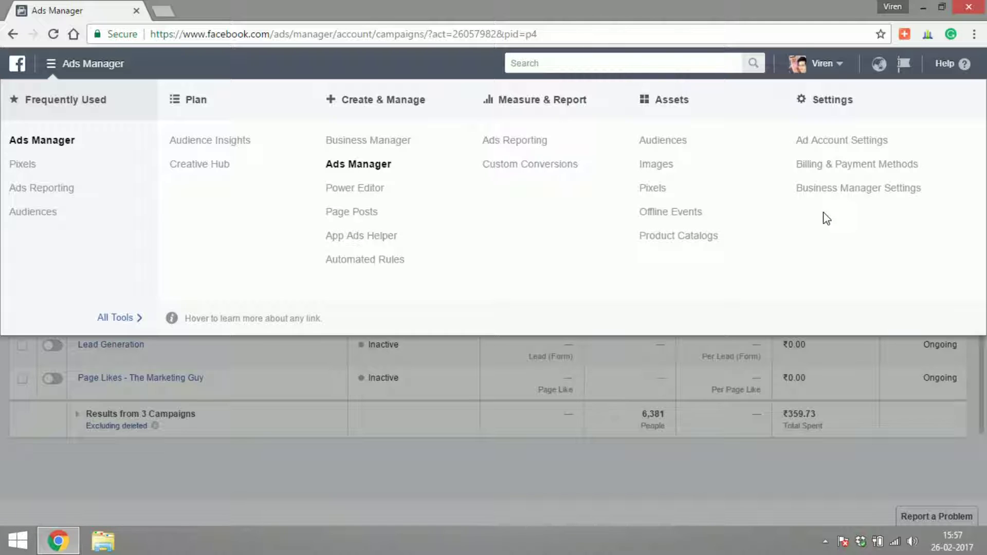
left_click(622, 401)
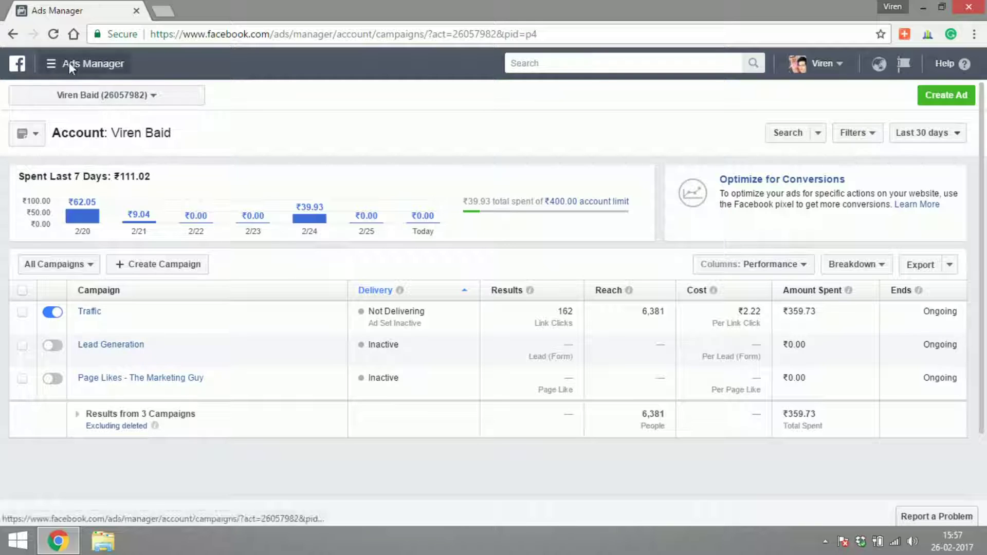
Open the hamburger menu listing the Plan, Assets and Settings tools.
left_click(51, 63)
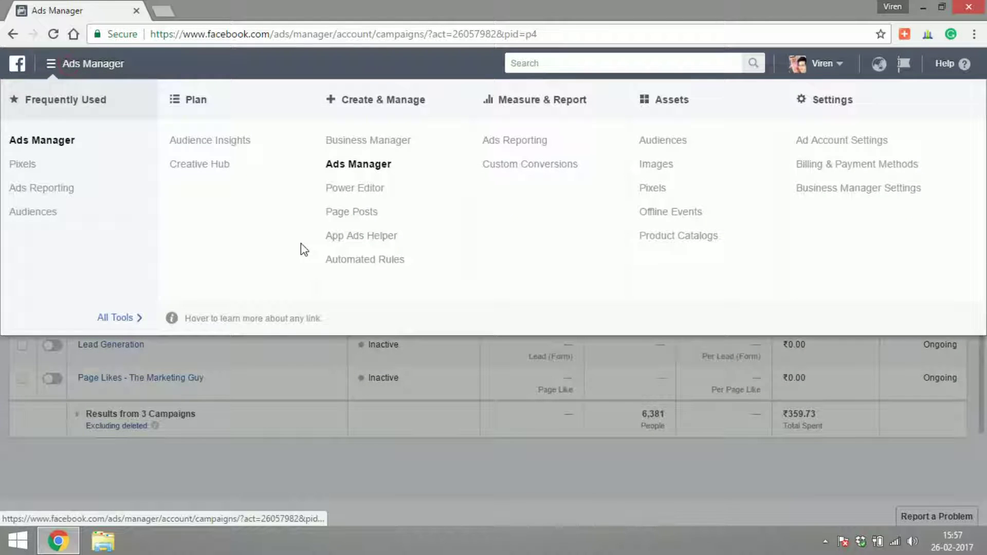